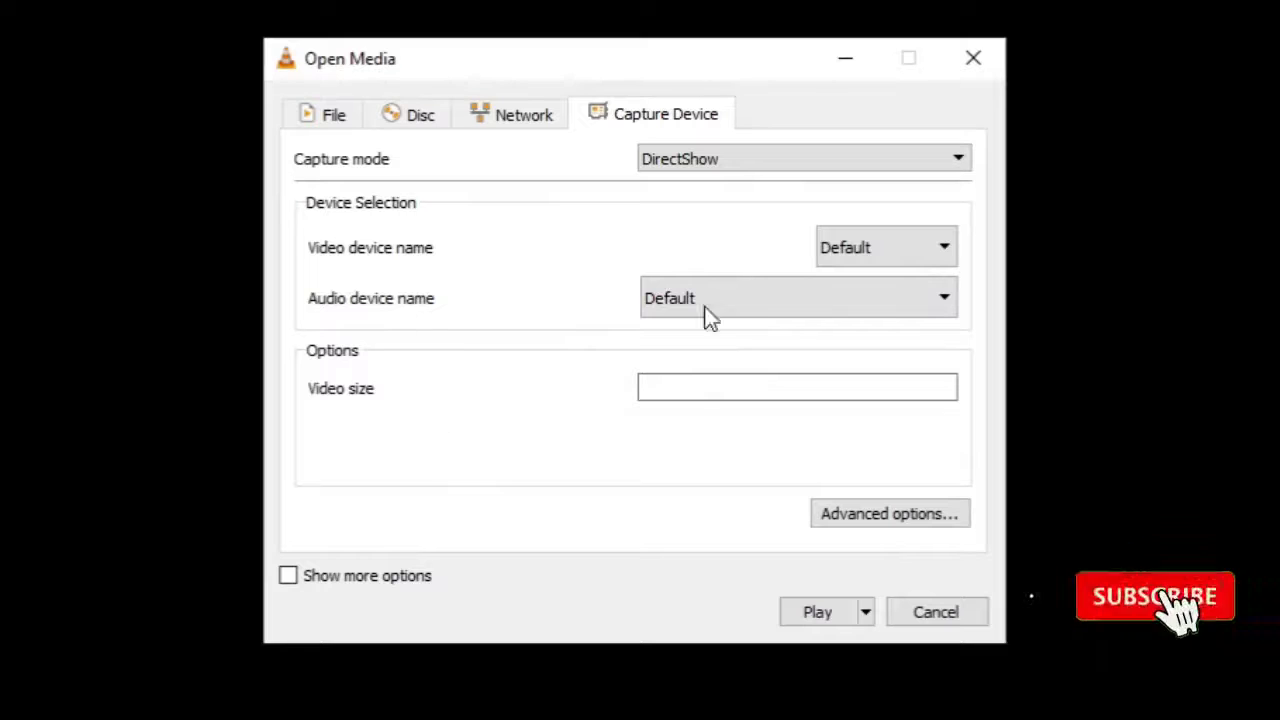
click(323, 117)
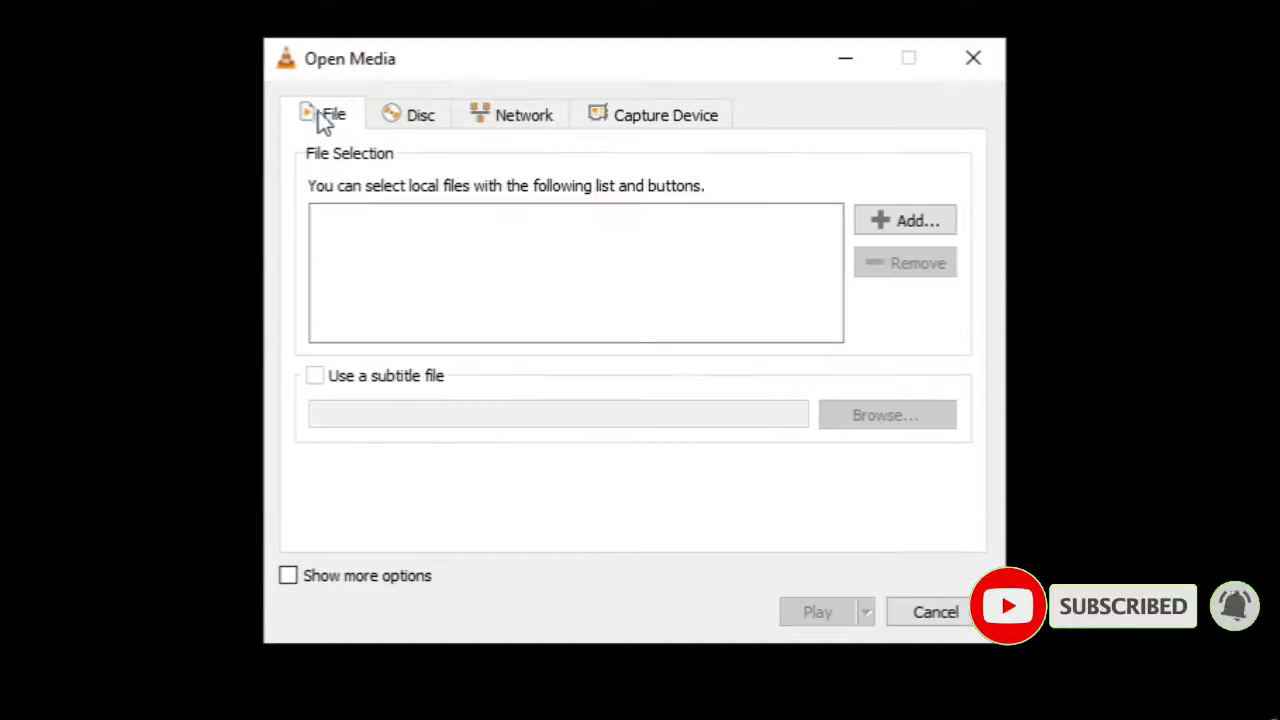
click(418, 120)
click(519, 118)
click(640, 120)
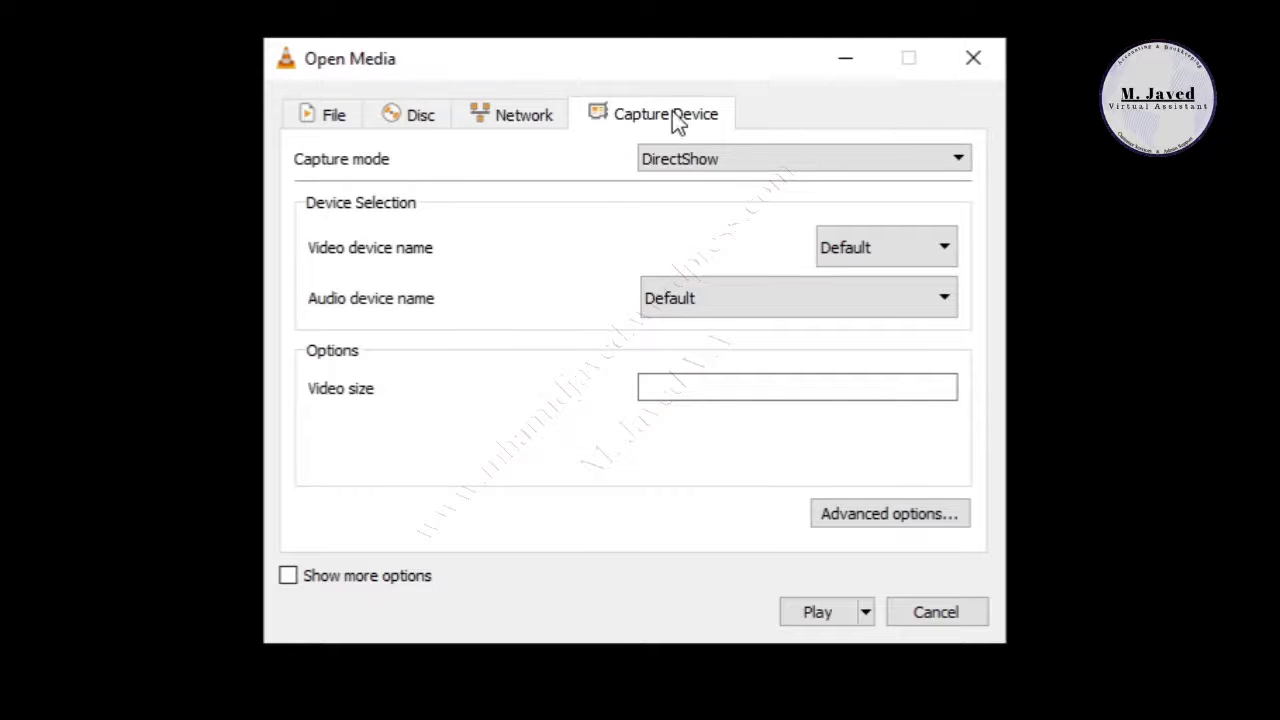
Step: Set the capture mode to Desktop with a desired frame rate of 30 f/s
click(740, 164)
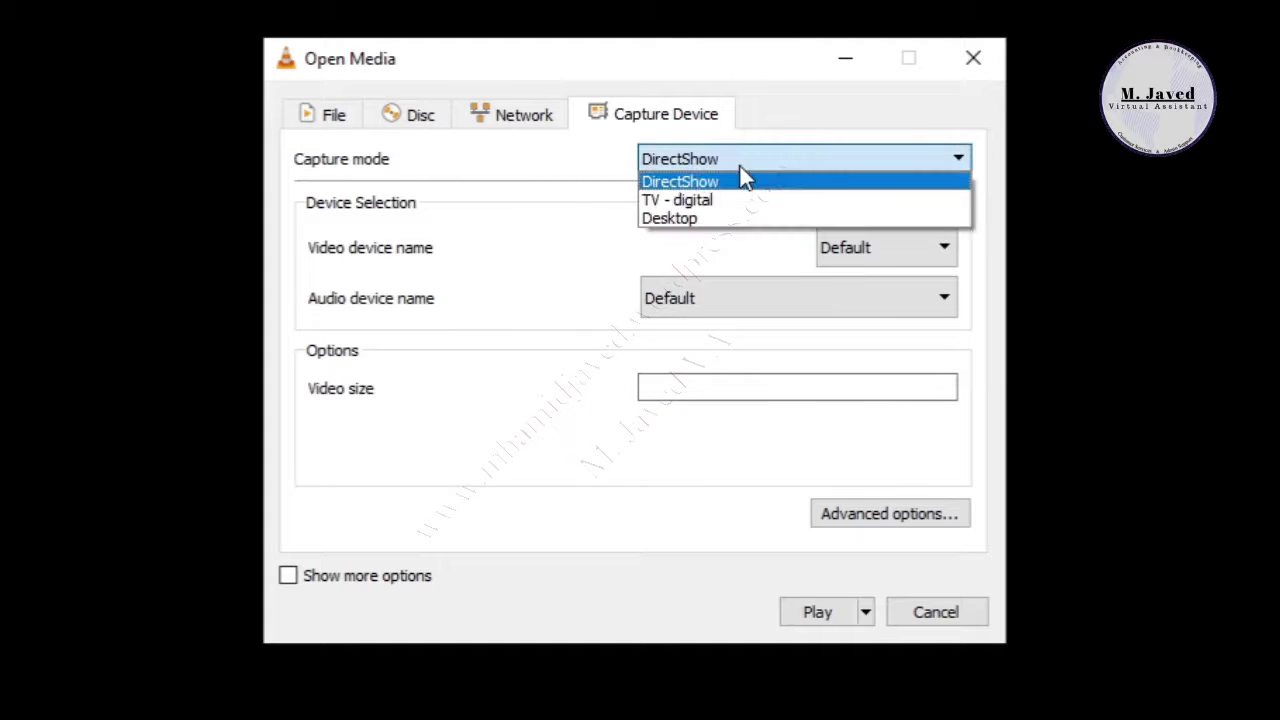
click(722, 219)
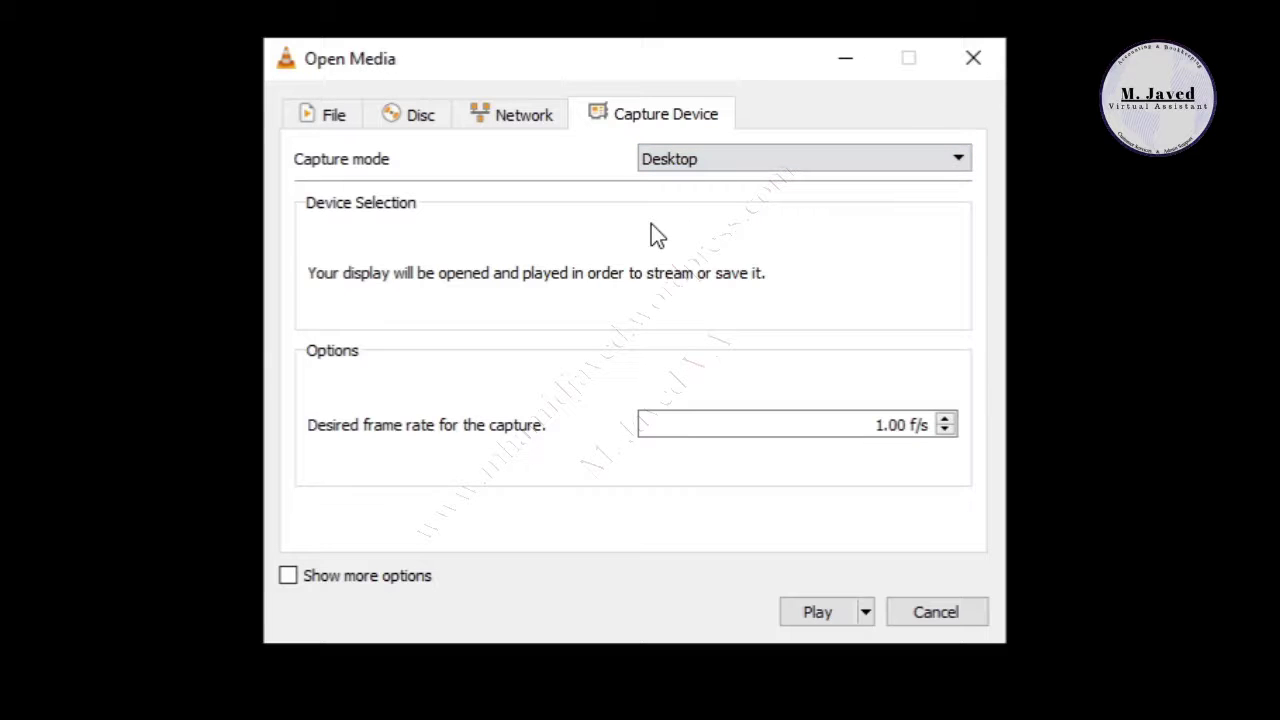
click(854, 425)
double_click(817, 425)
click(832, 425)
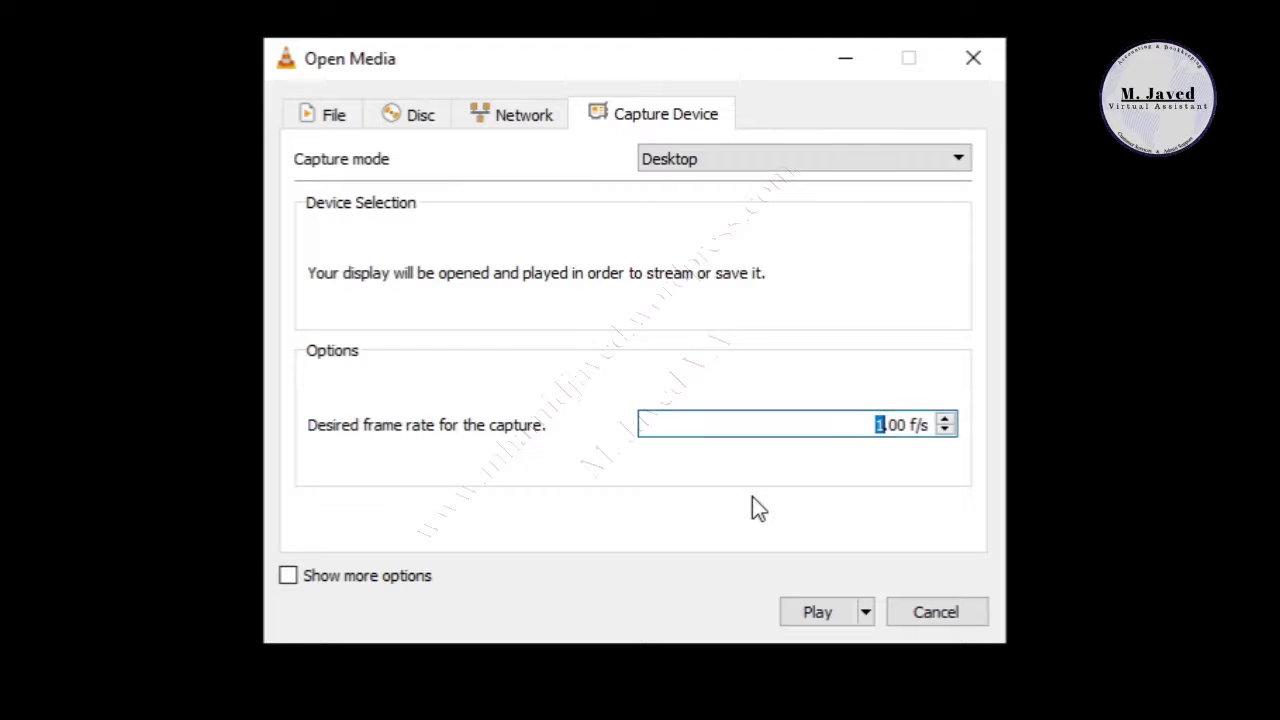
text(25)
key(BackSpace)
key(BackSpace)
text(30)
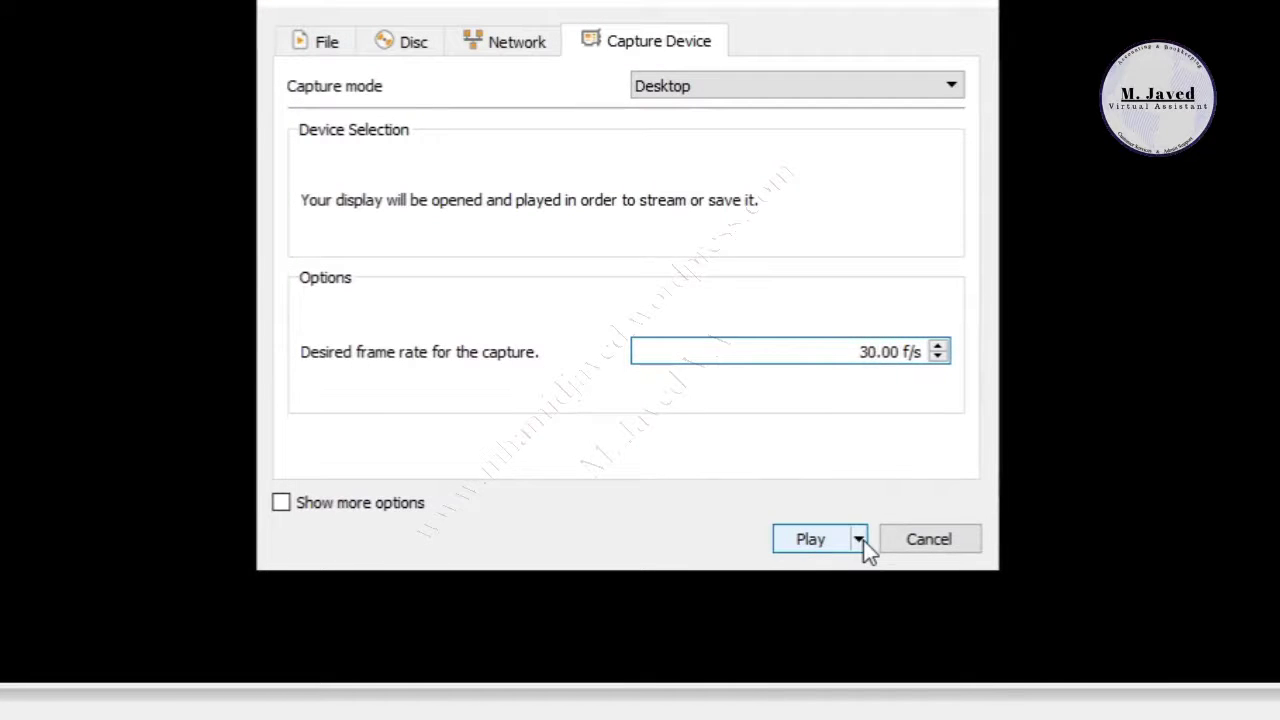
Step: Choose to convert the desktop capture and review the available output profiles, keeping Video for Youtube HD
click(860, 540)
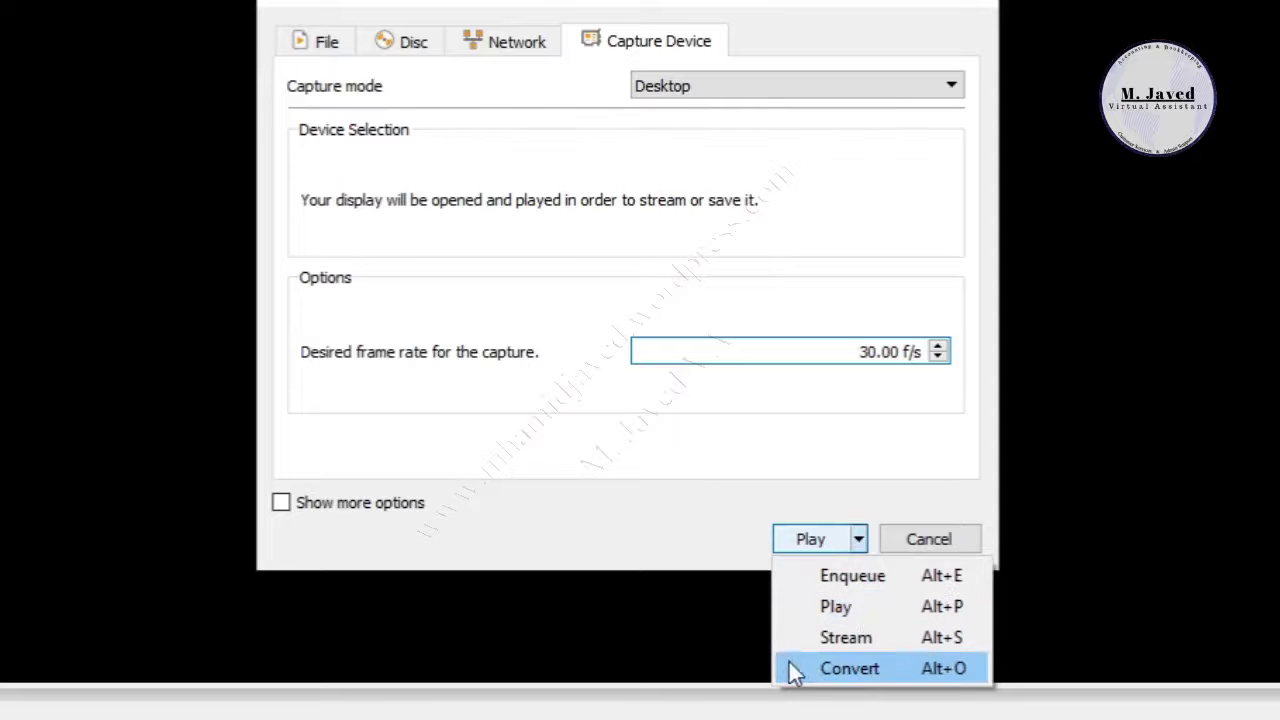
click(913, 673)
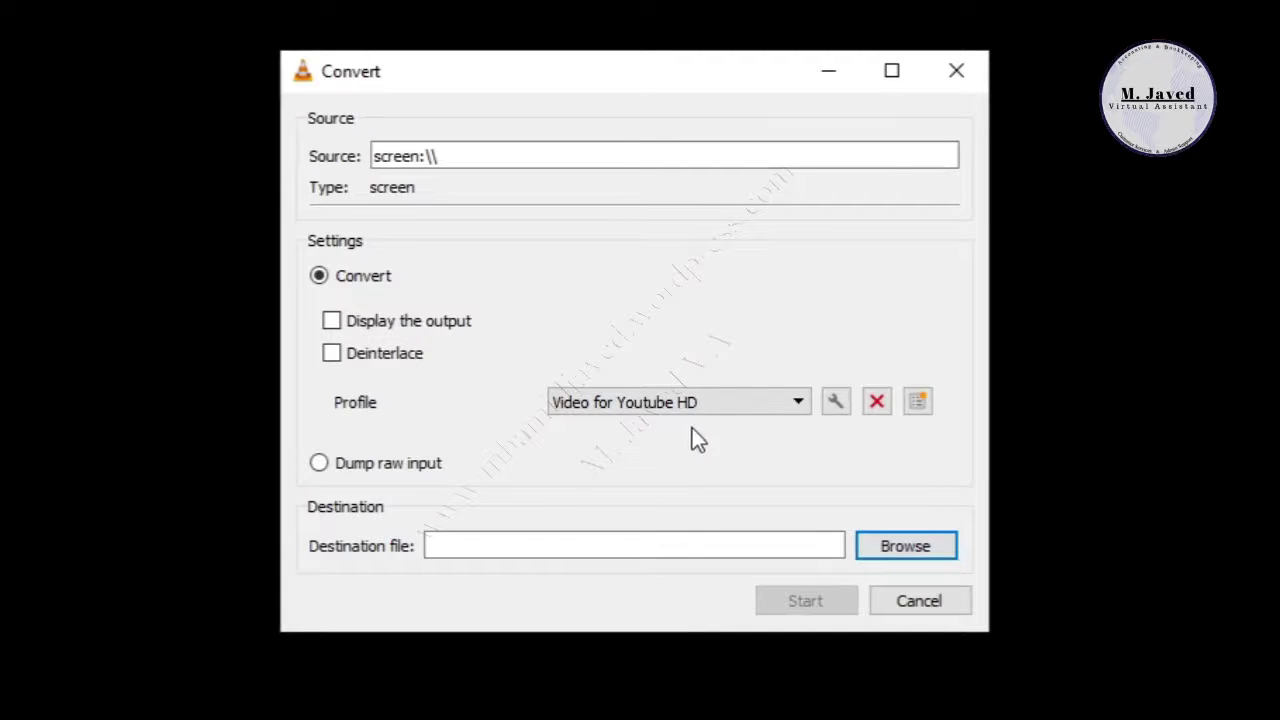
click(800, 404)
scroll(716, 510, up, 5)
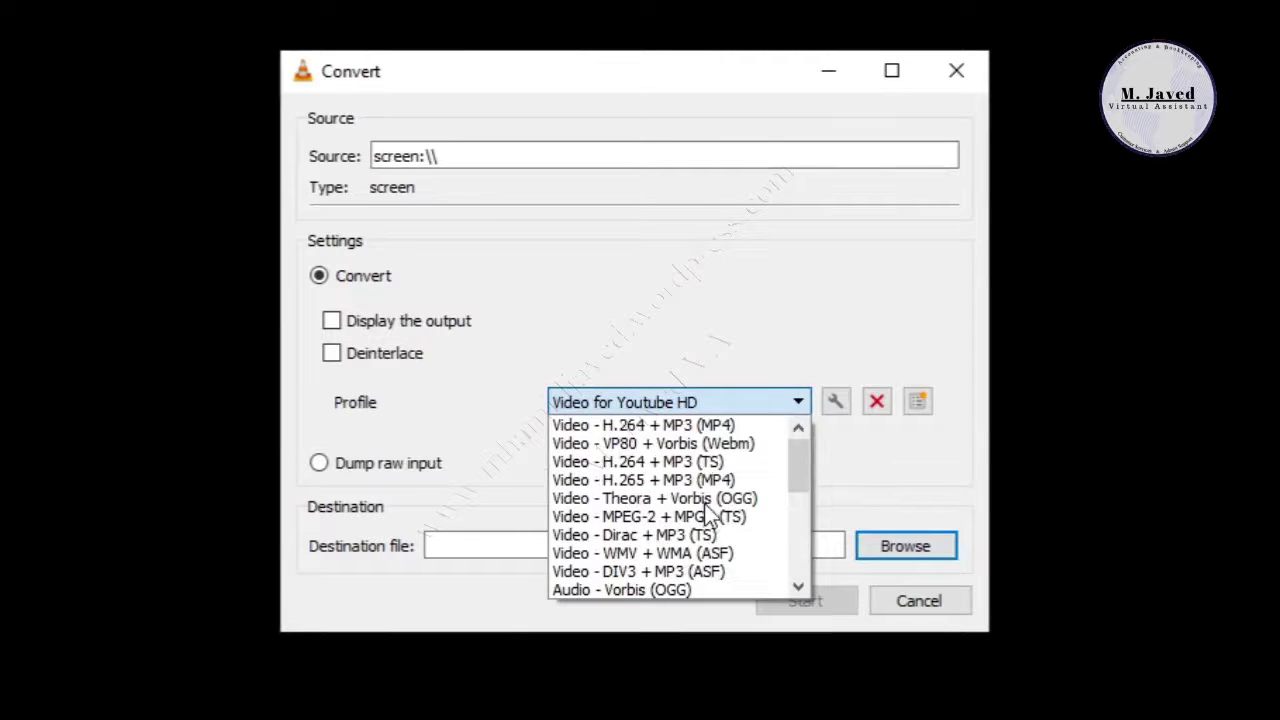
scroll(685, 478, down, 6)
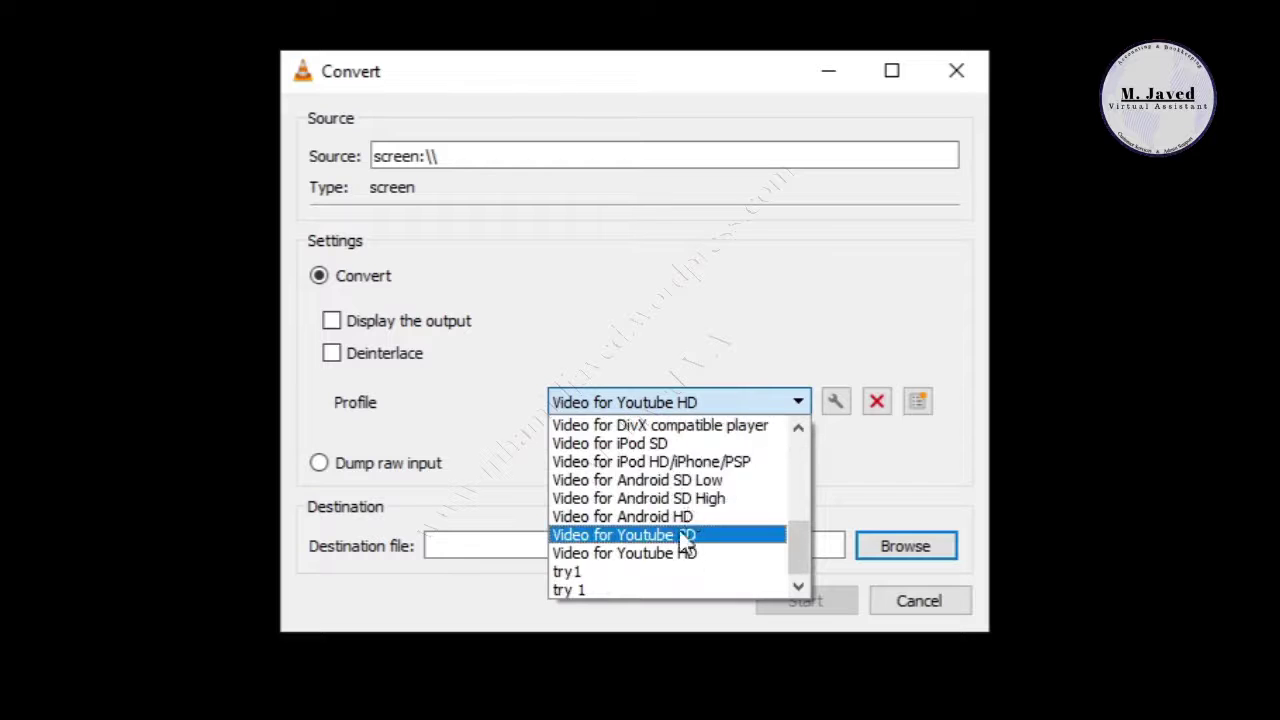
click(664, 262)
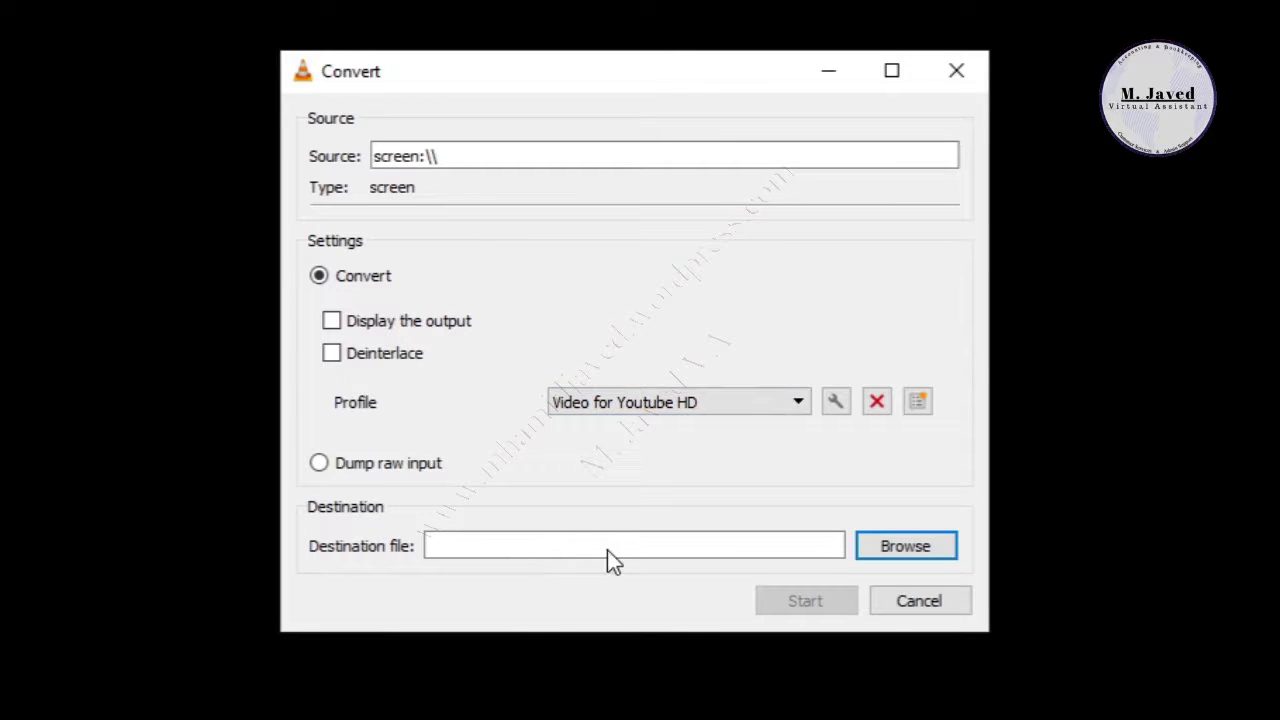
Step: Set the destination file to "vlc screen recording" in MP4 format on the Desktop and start the recording
click(912, 546)
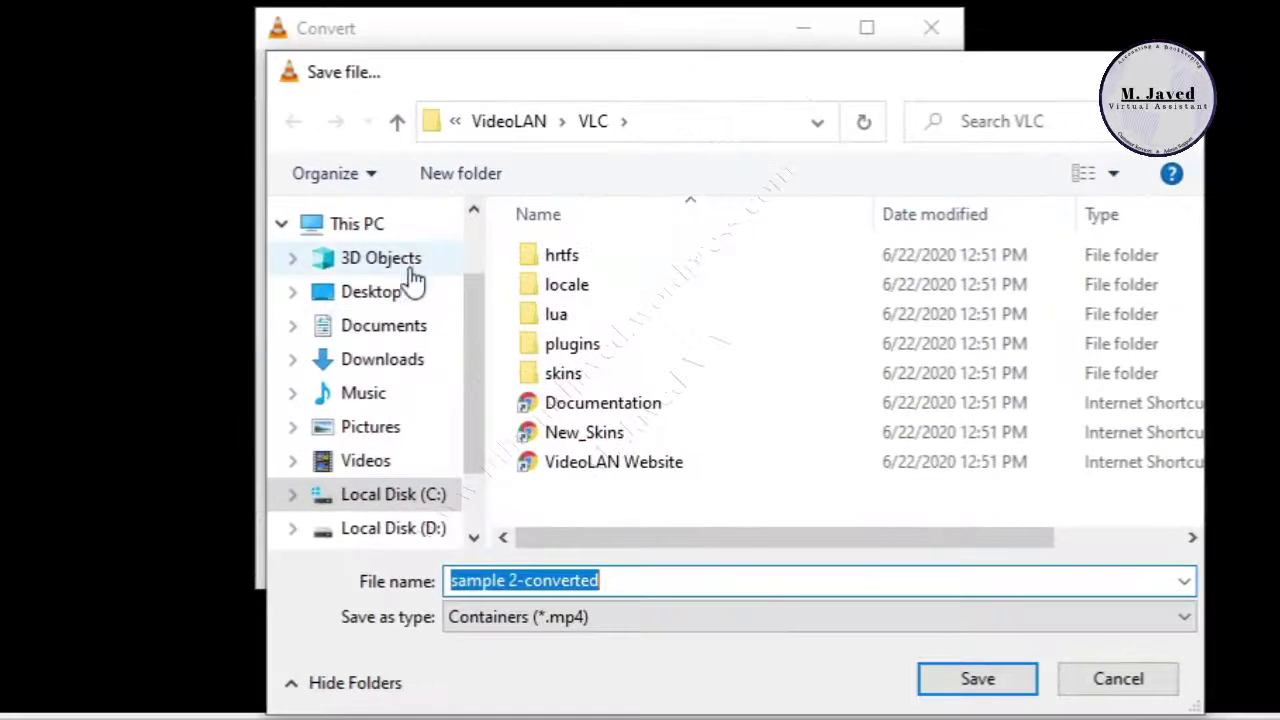
click(458, 329)
click(659, 539)
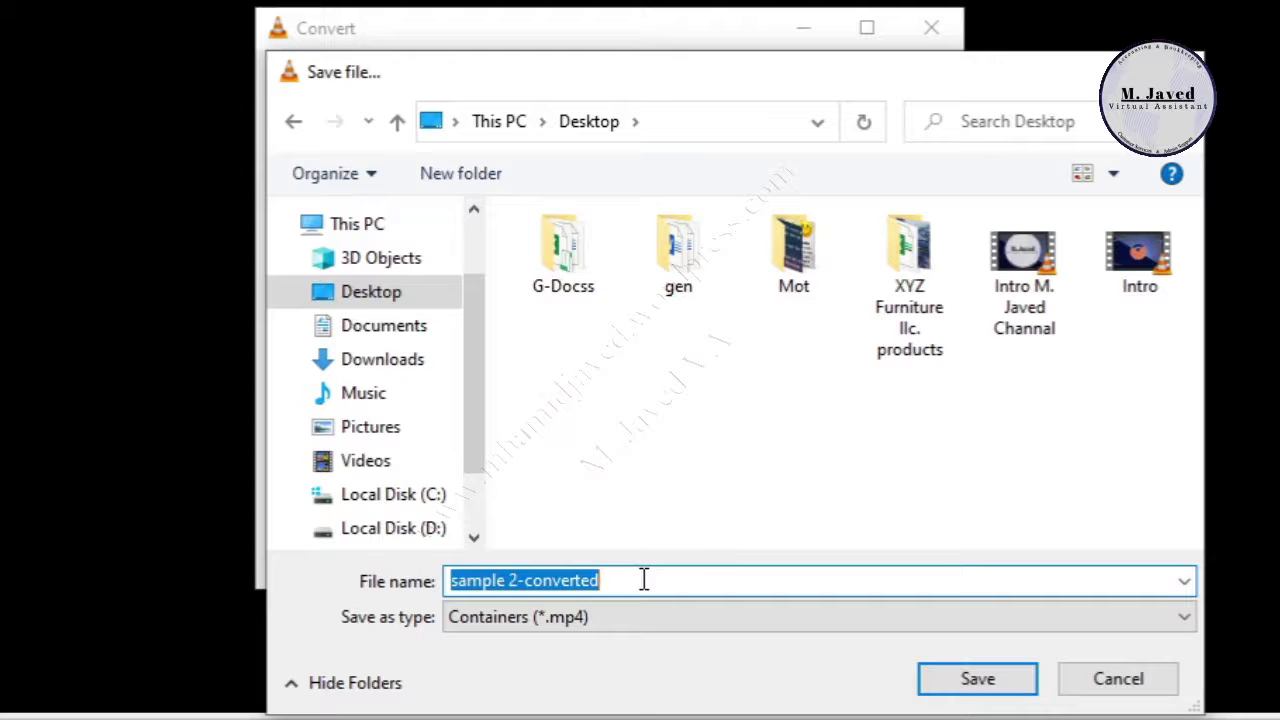
text(vlc)
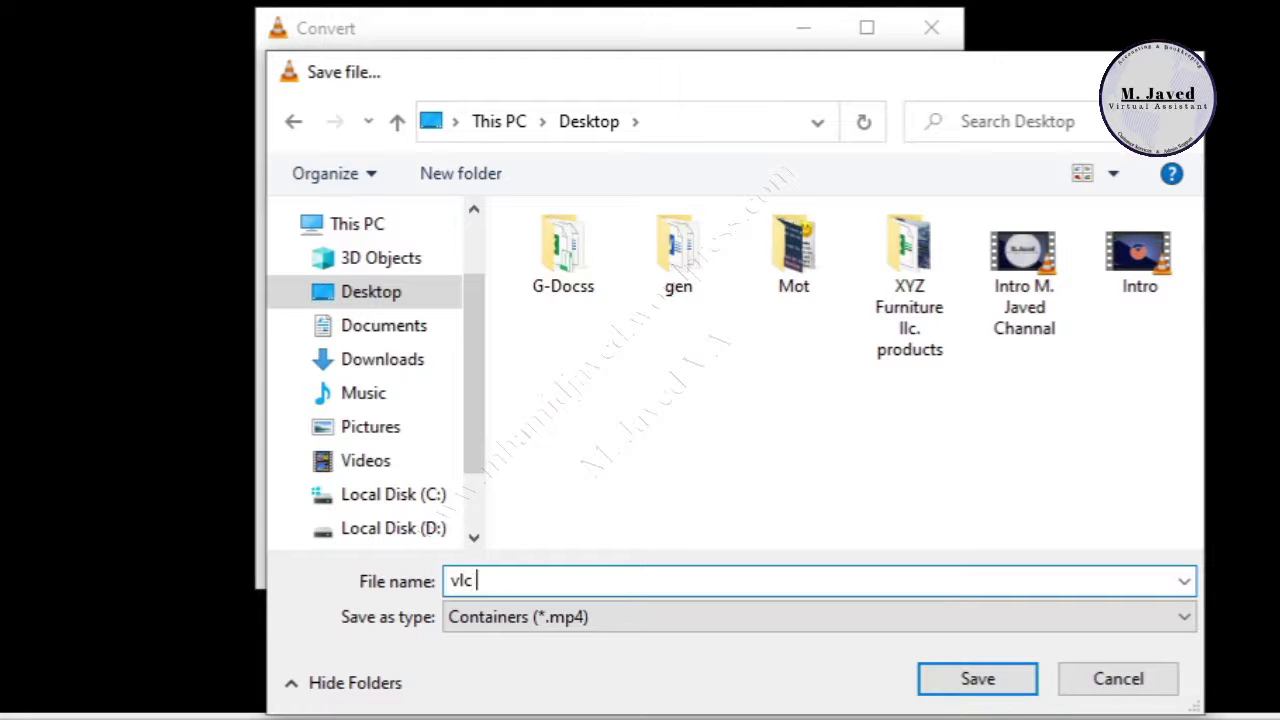
text( screen recording)
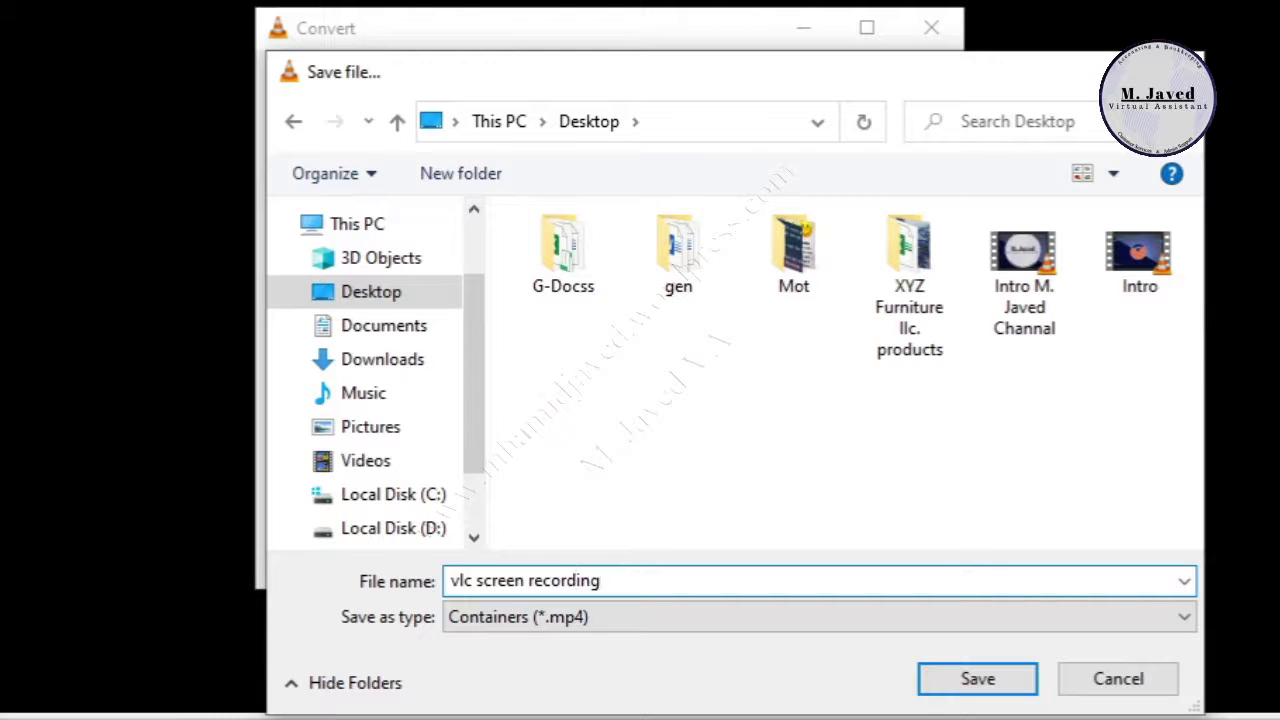
click(972, 685)
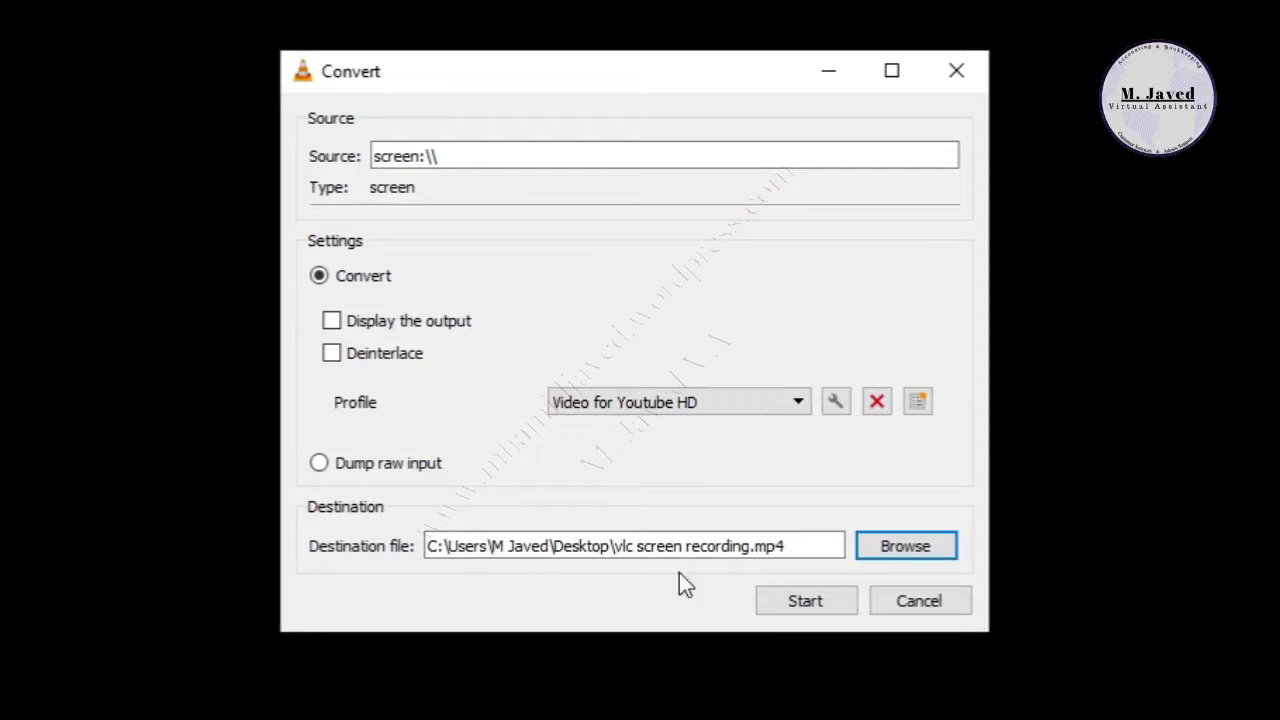
click(813, 605)
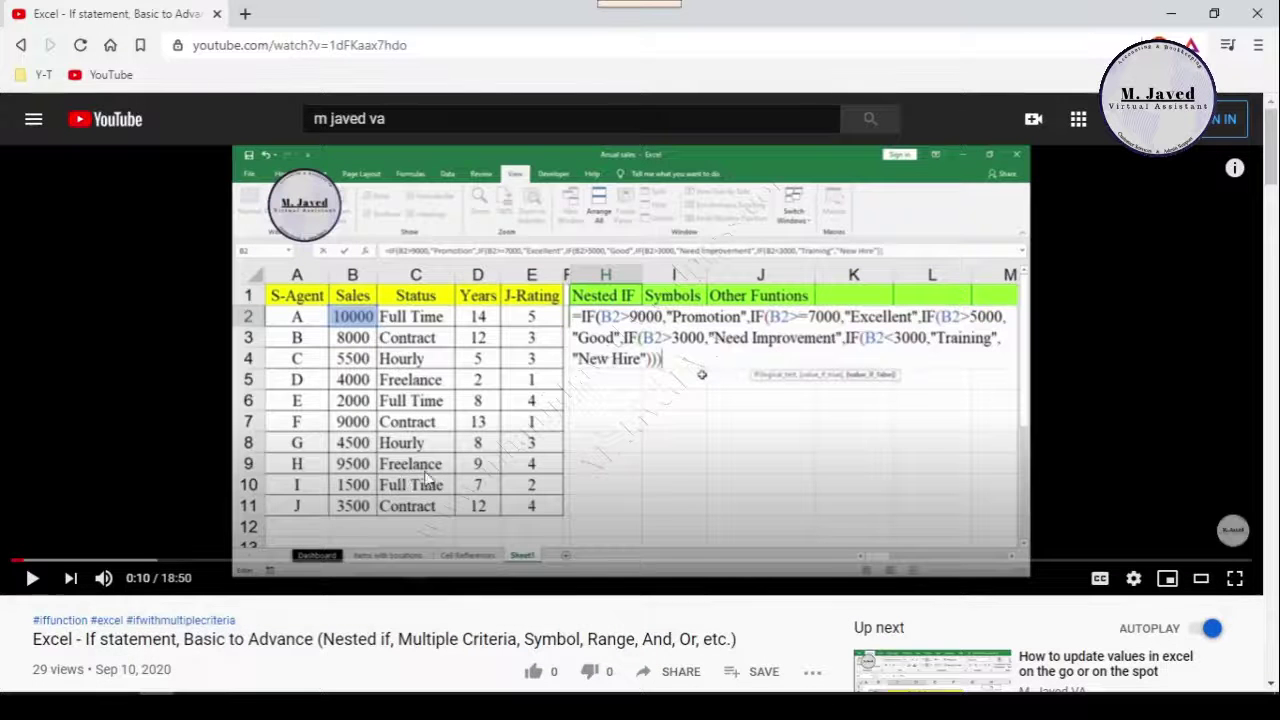
Step: In the browser, play the Excel If statement YouTube video, scroll through its page while the screen is being recorded, and pause the video
scroll(368, 455, down, 2)
scroll(368, 455, down, 2)
scroll(508, 480, up, 4)
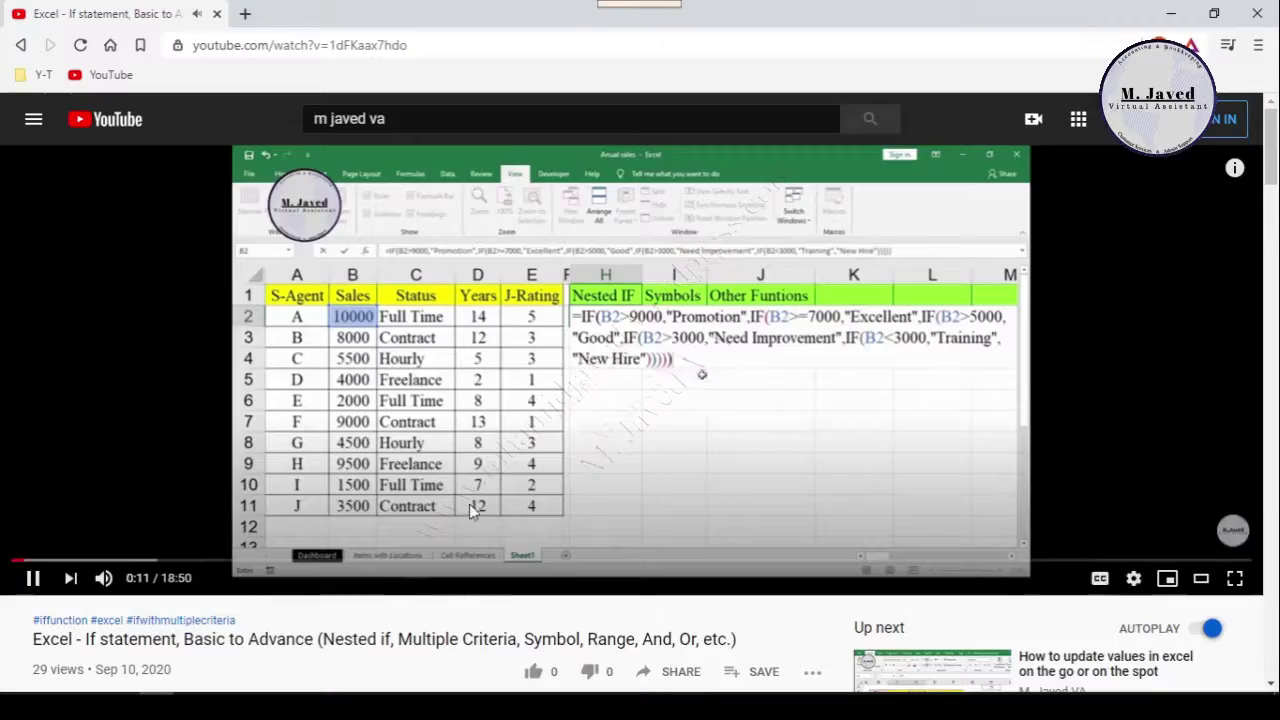
scroll(514, 505, down, 15)
scroll(514, 505, up, 15)
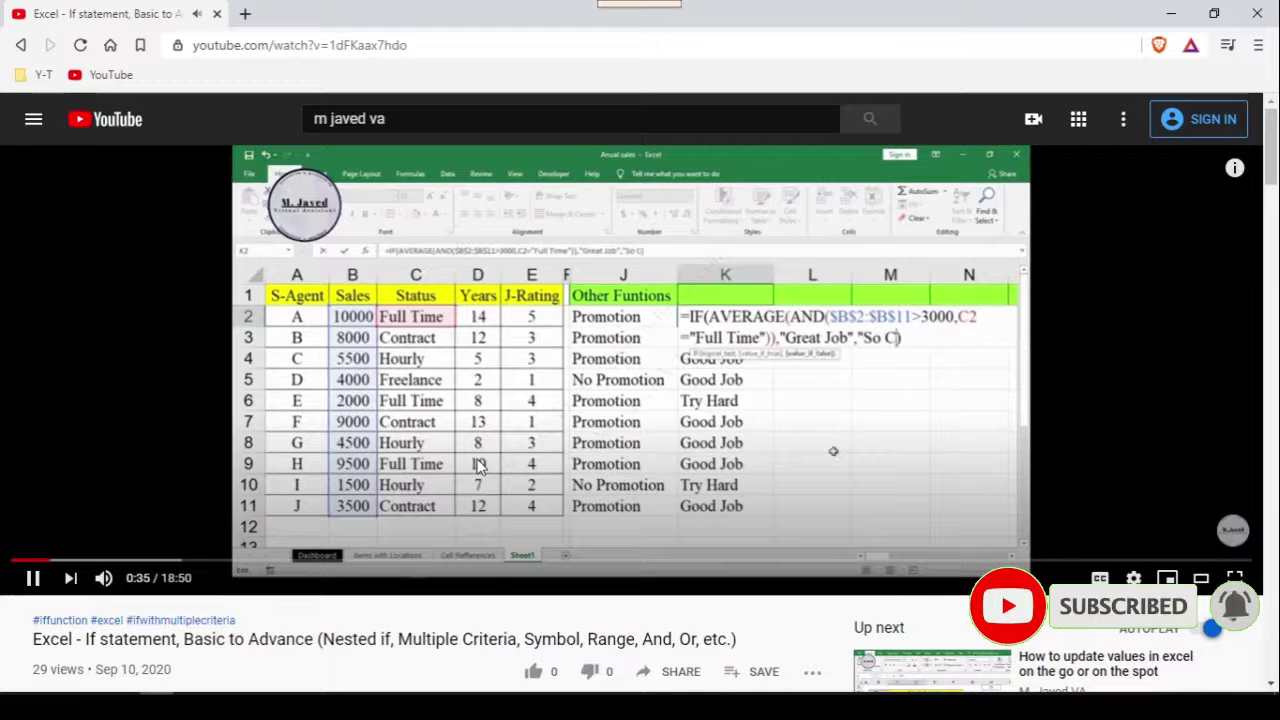
drag(540, 639, 444, 639)
drag(1150, 628, 33, 638)
click(617, 422)
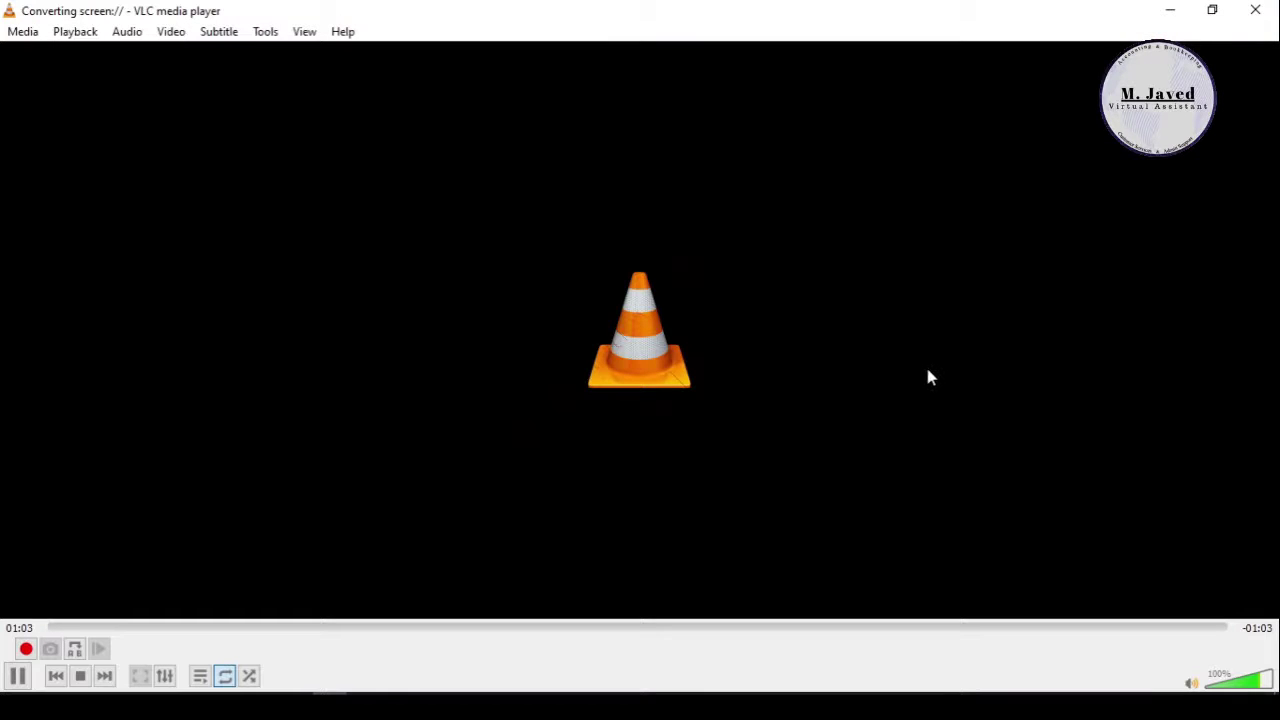
Step: Close VLC to end the screen recording and minimize the browser to reach the desktop
click(1256, 10)
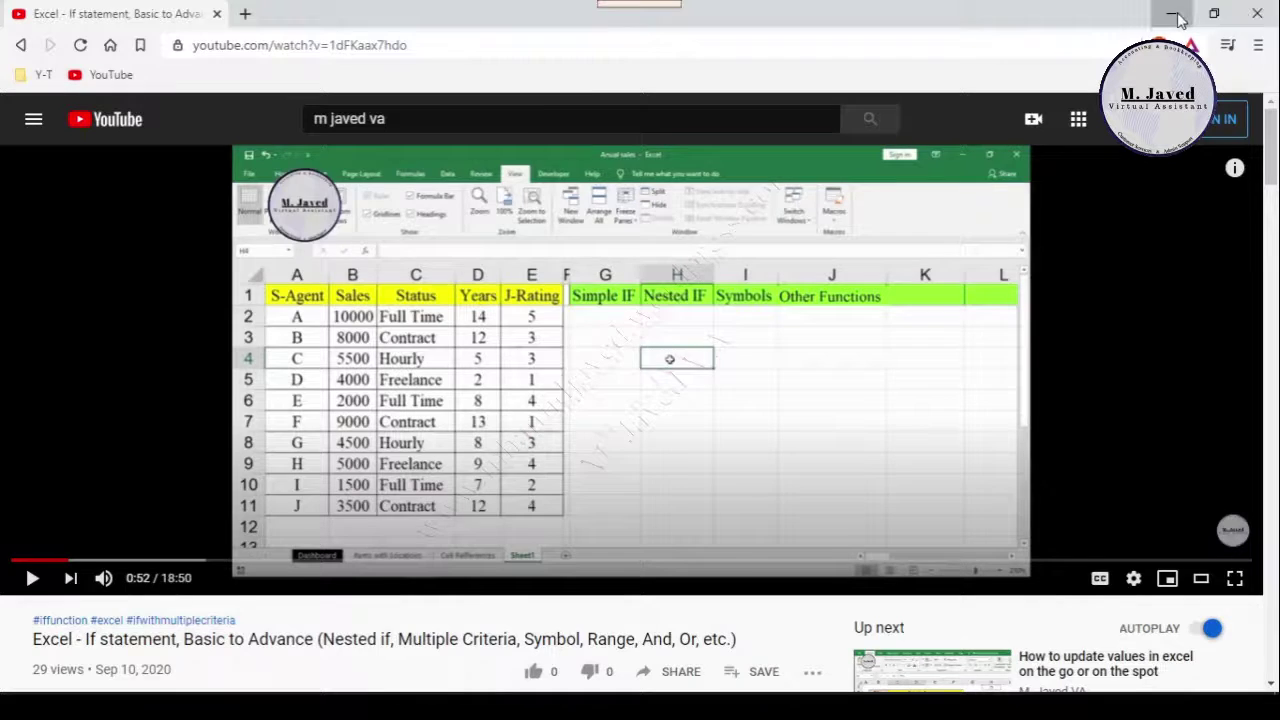
click(1176, 14)
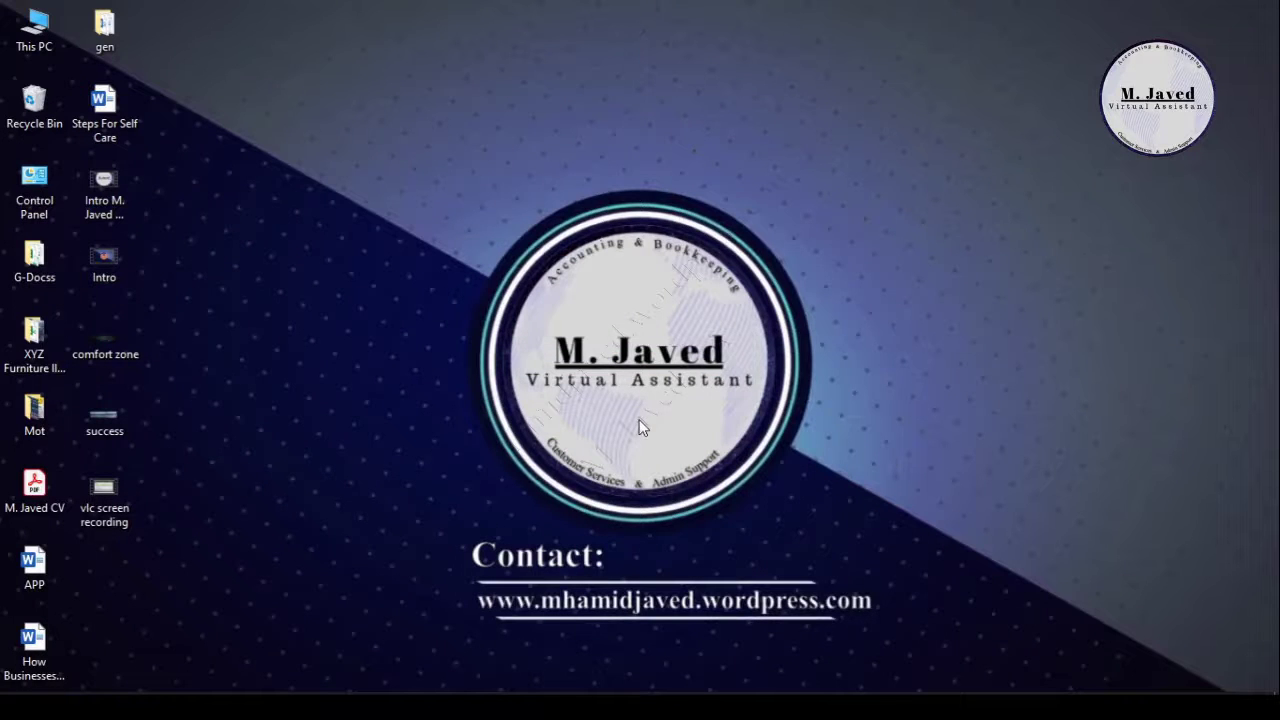
Step: Refresh the desktop and open the "vlc screen recording" video to play it back
key(v)
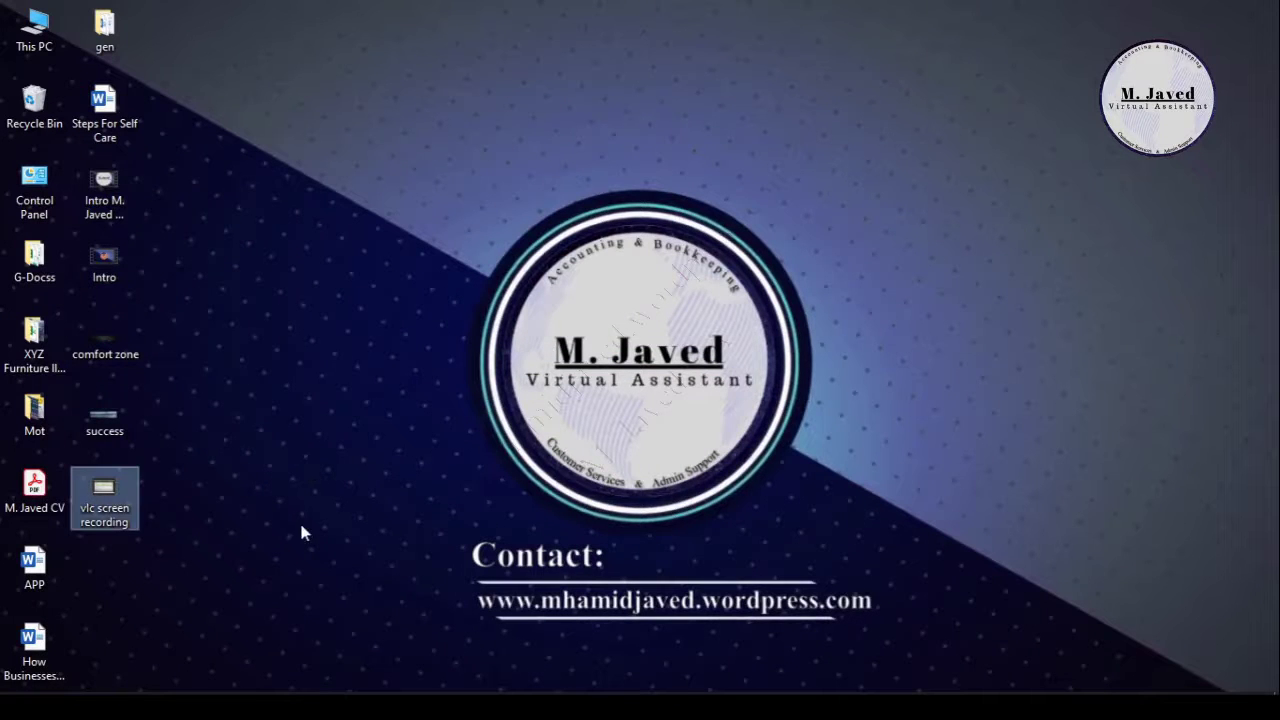
click(300, 477)
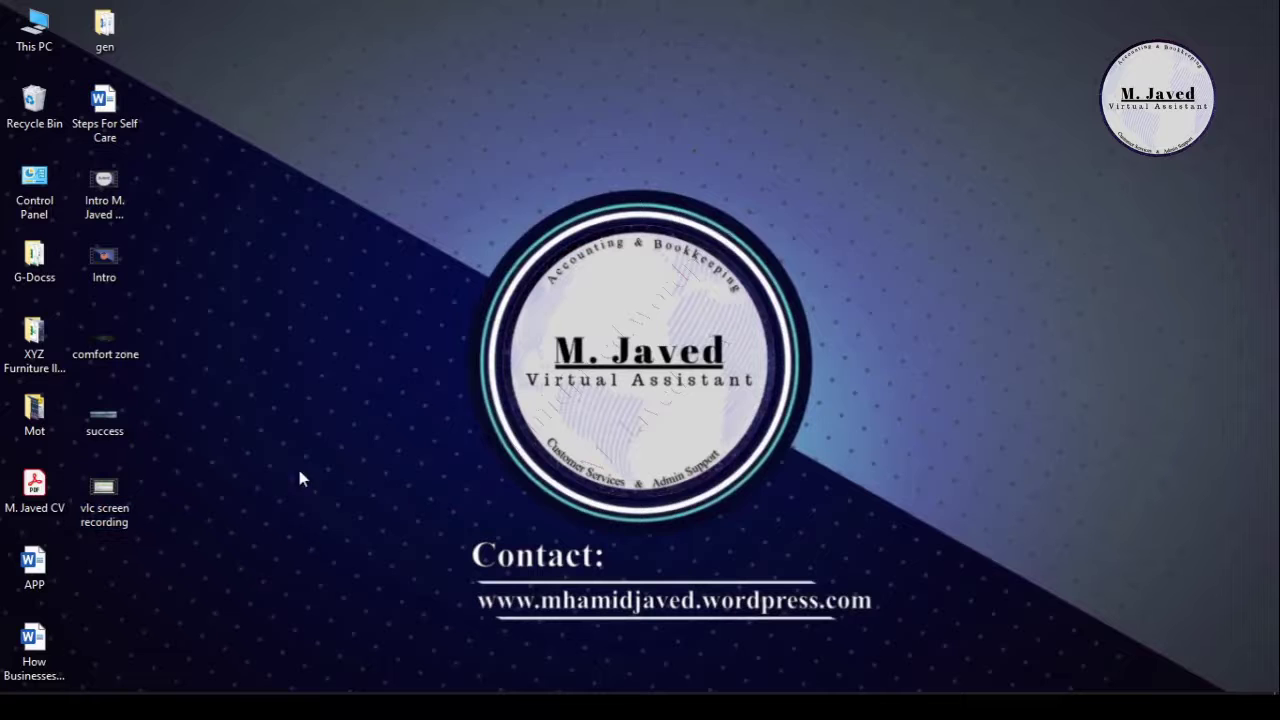
right_click(303, 364)
click(377, 425)
double_click(115, 498)
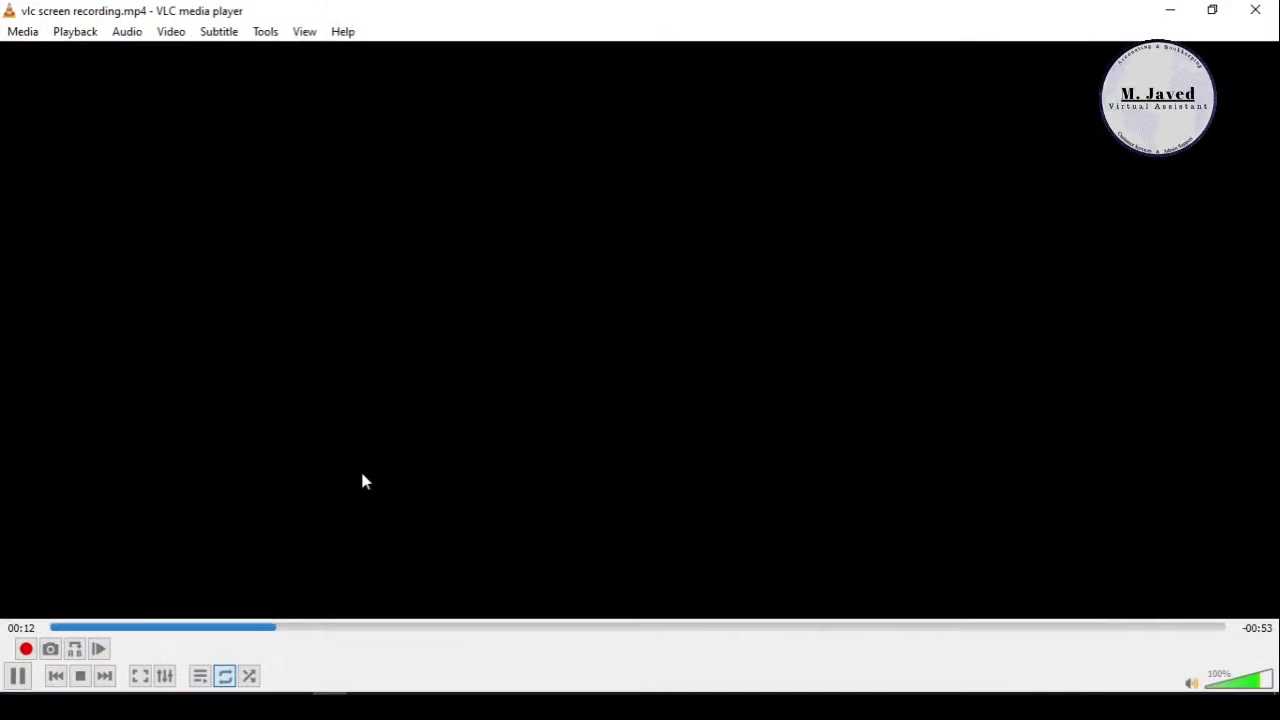